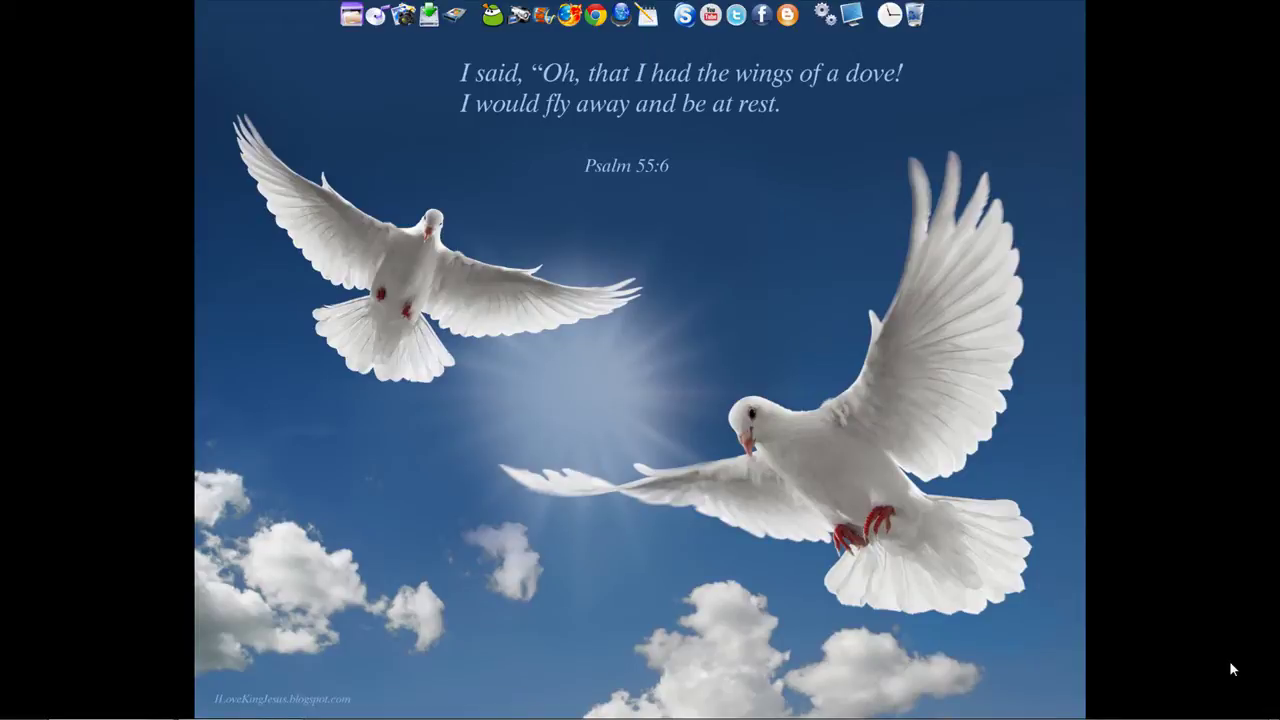
Step: Switch between the YouTube browser window and the bare desktop, ending with all windows minimised
mouse_move(760, 719)
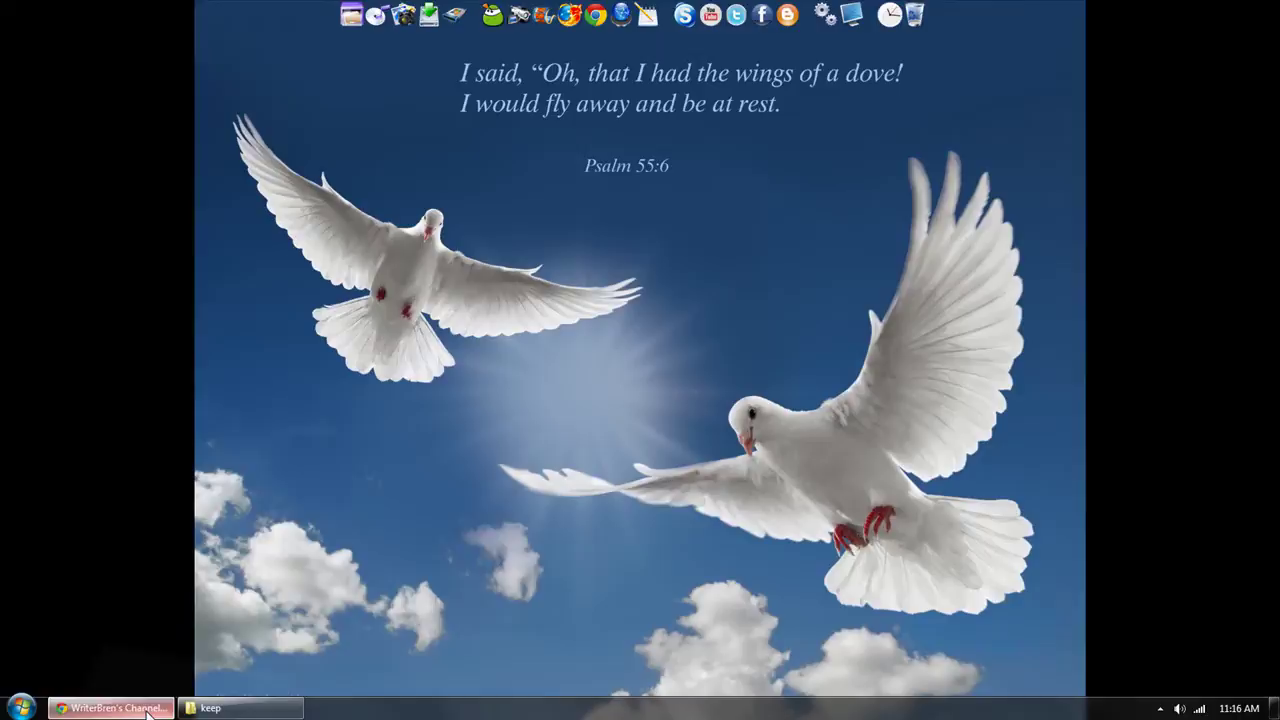
left_click(112, 707)
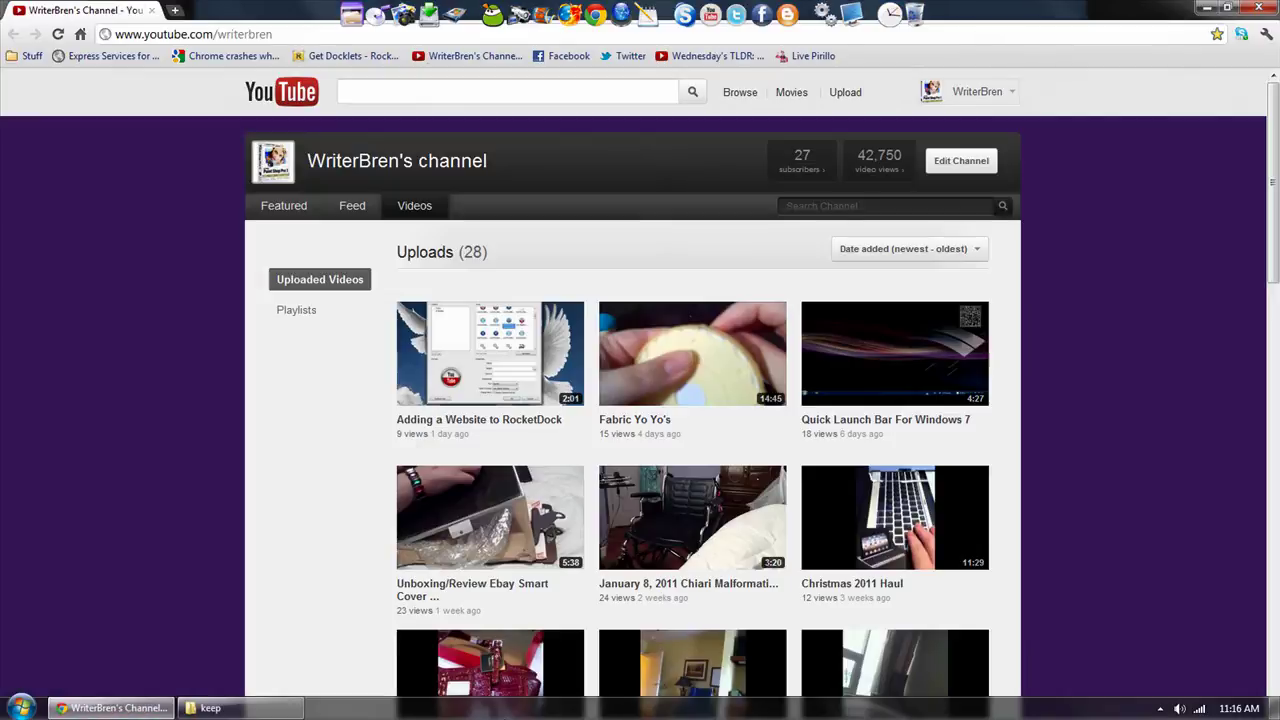
left_click(1274, 708)
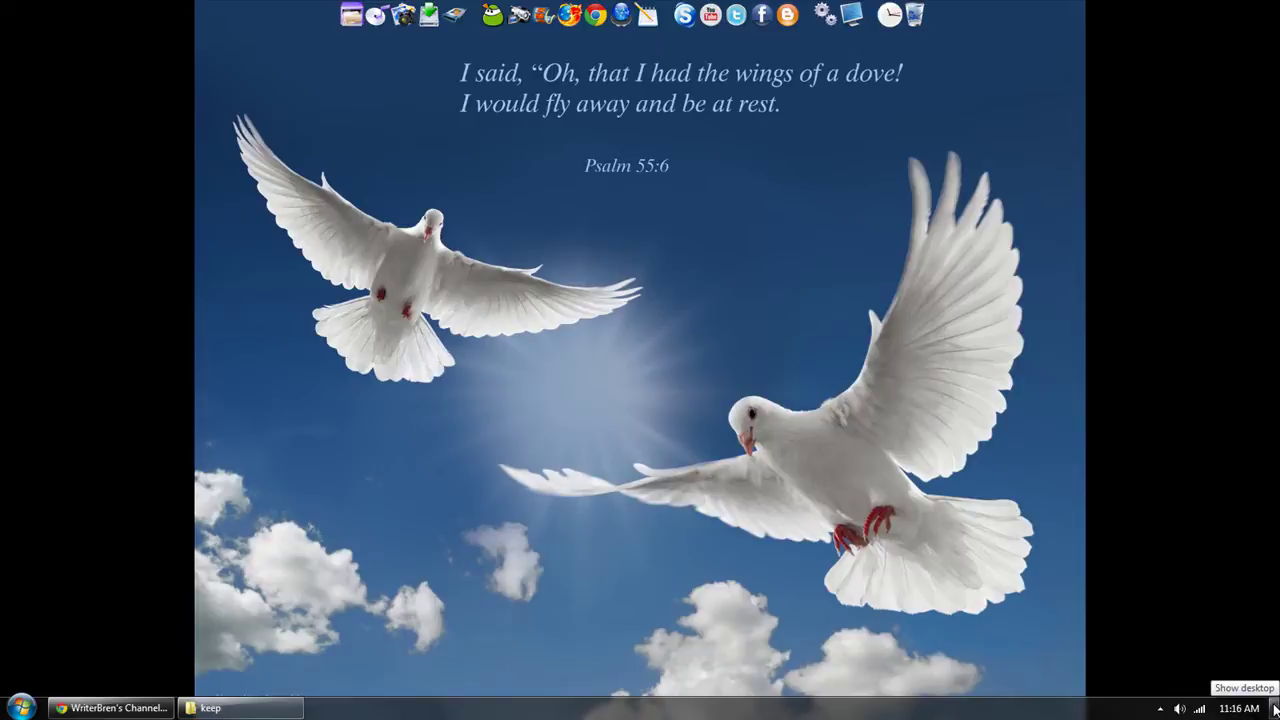
left_click(112, 707)
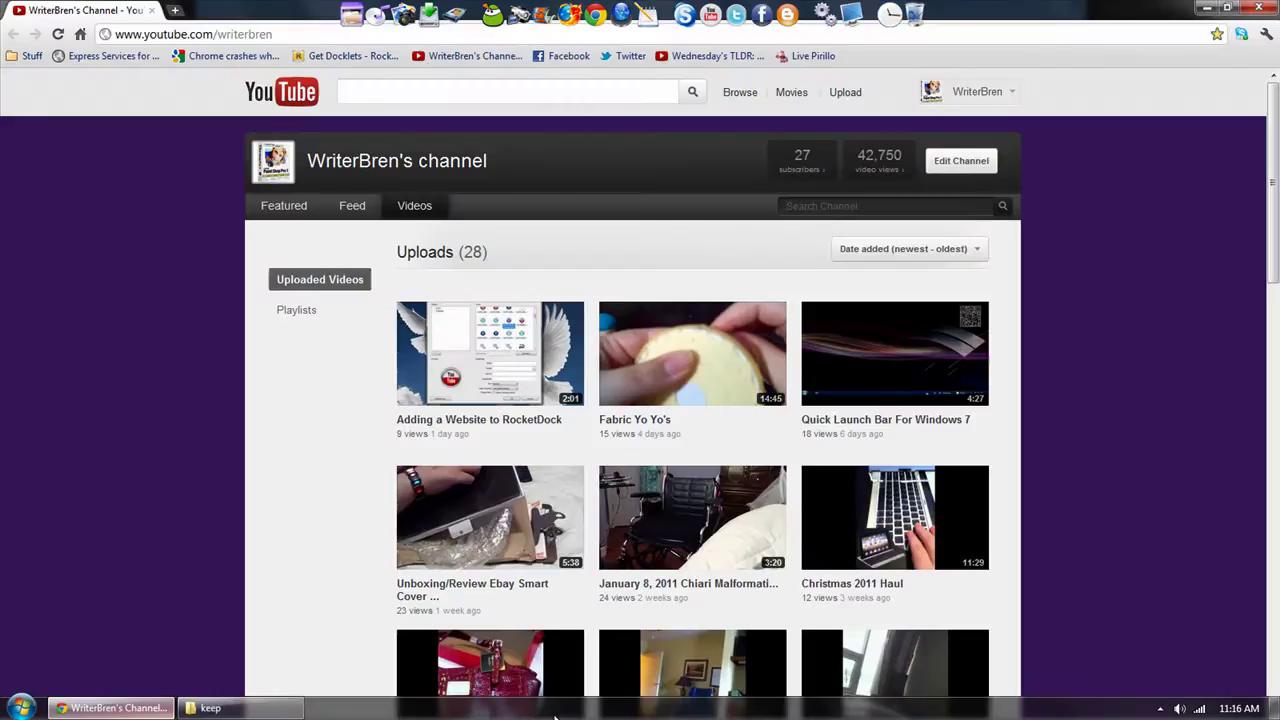
mouse_move(1273, 712)
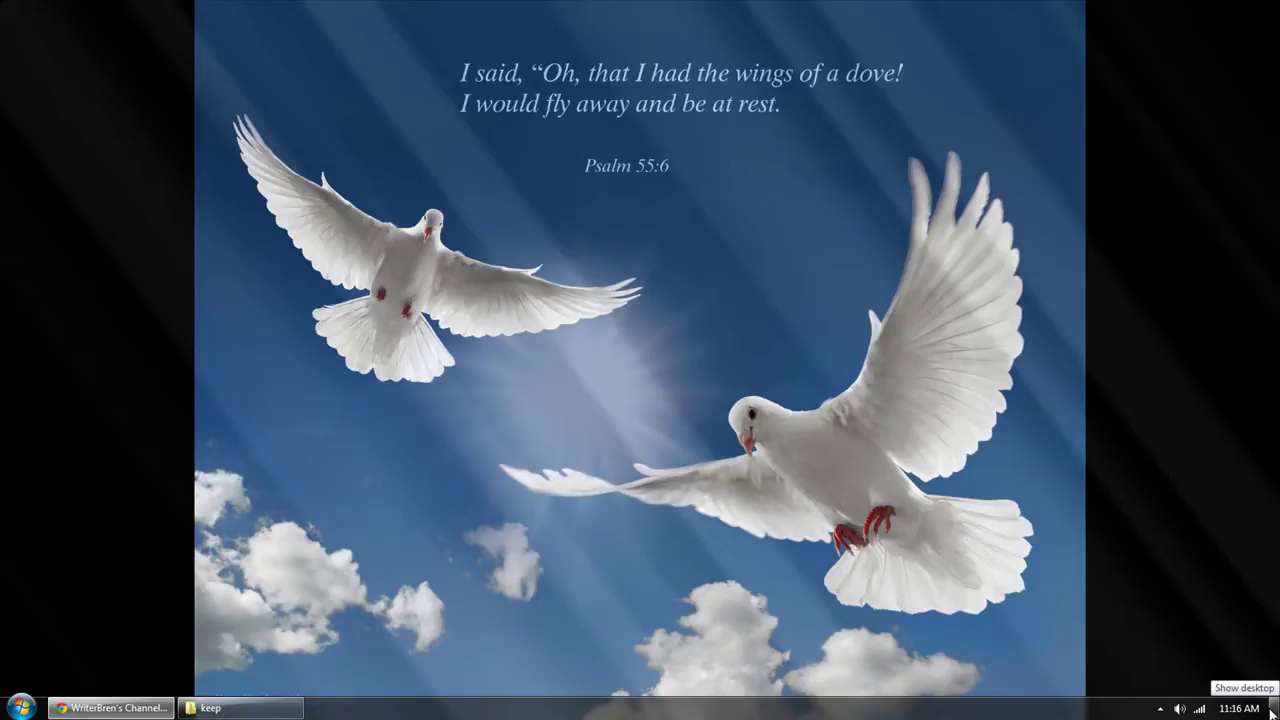
left_click(1273, 712)
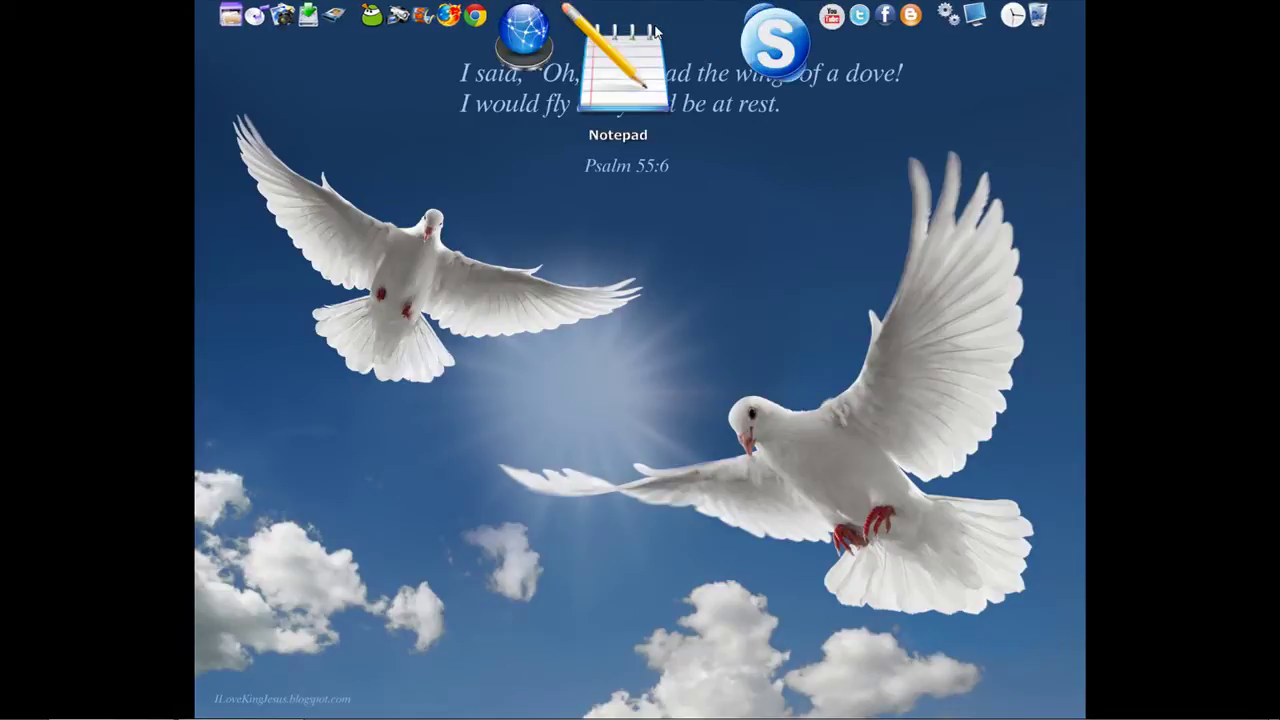
Step: Paste the Shell.Application / Shell.MinimizeAll script into a new Notepad document
left_click(640, 55)
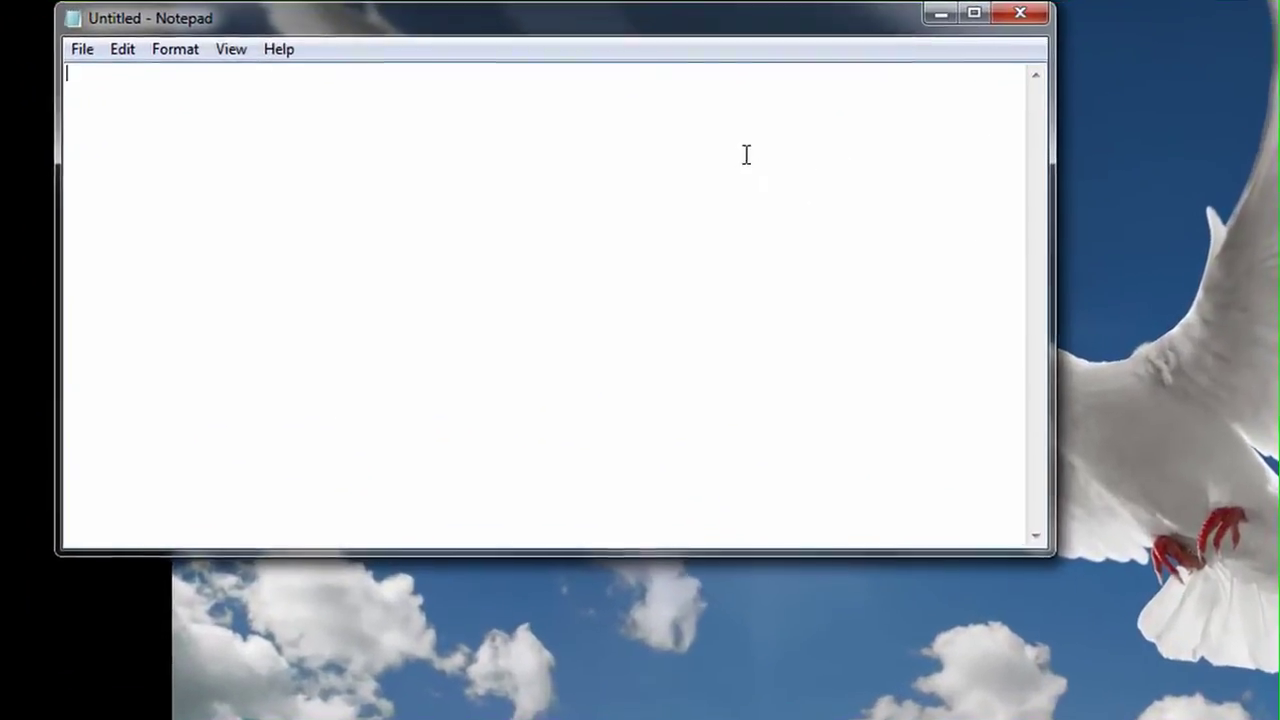
right_click(566, 276)
left_click(826, 266)
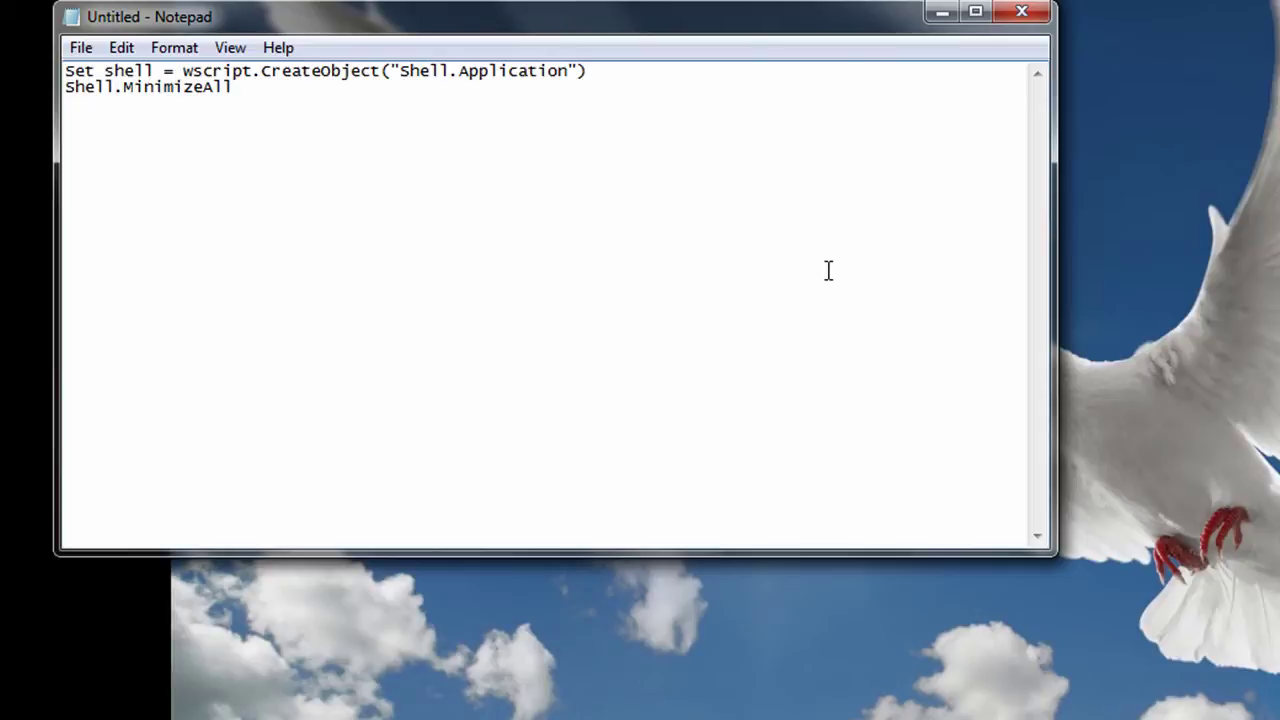
left_click(80, 48)
left_click(140, 160)
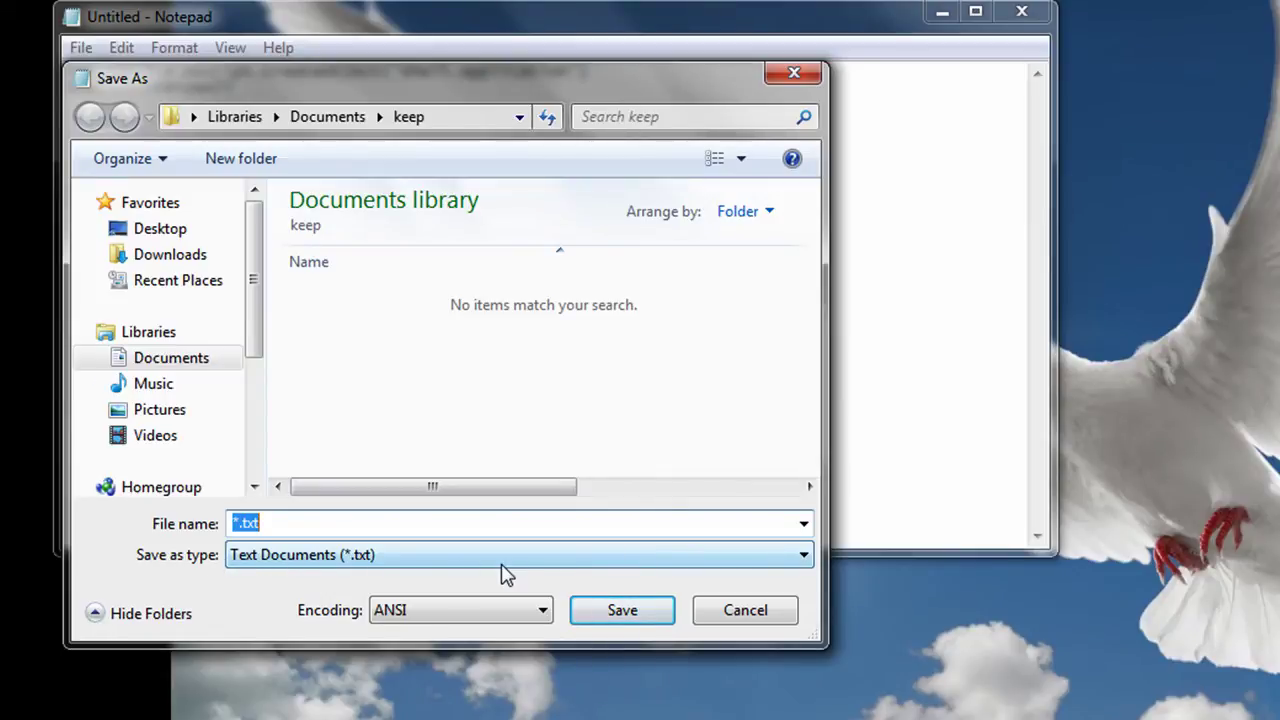
left_click(792, 566)
left_click(792, 566)
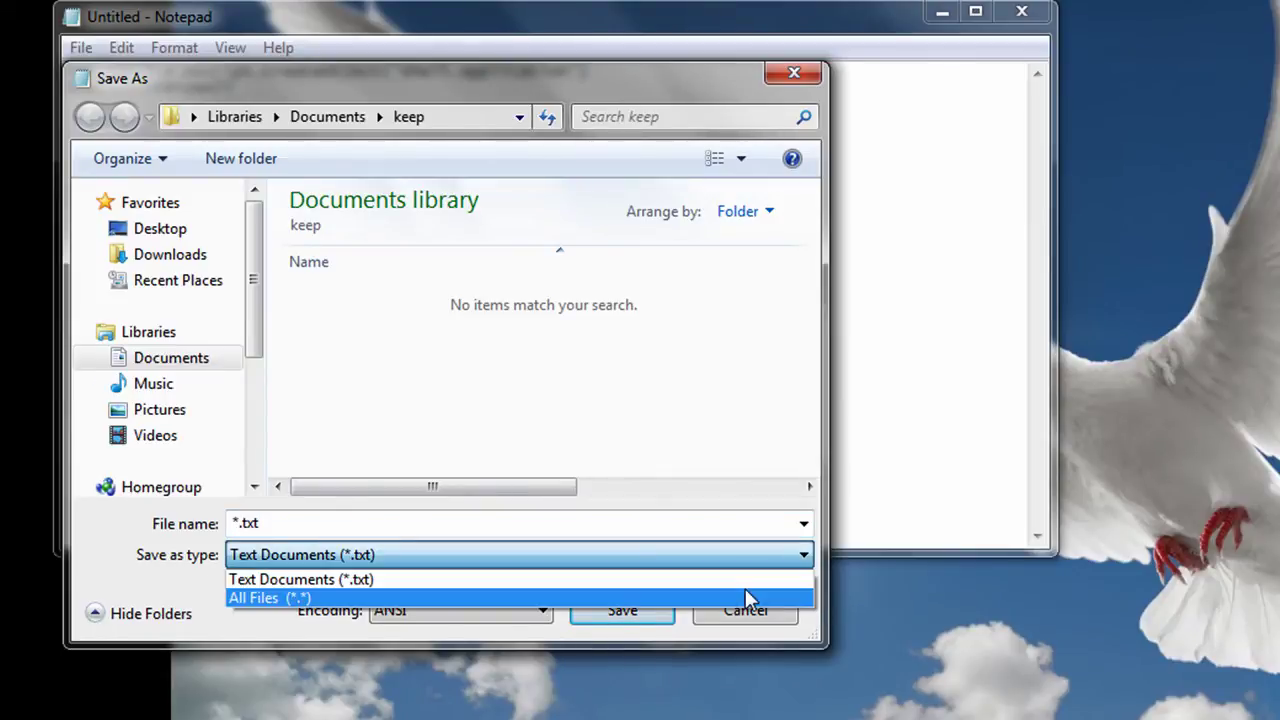
left_click(746, 595)
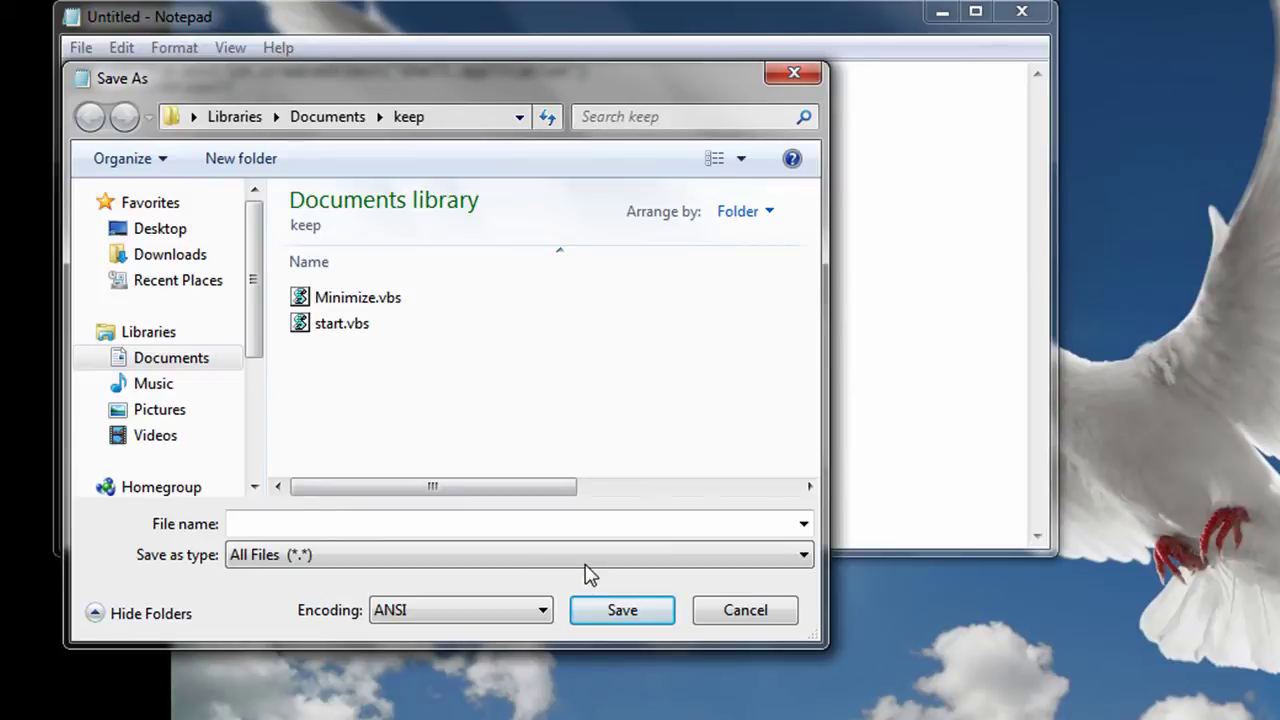
left_click(537, 524)
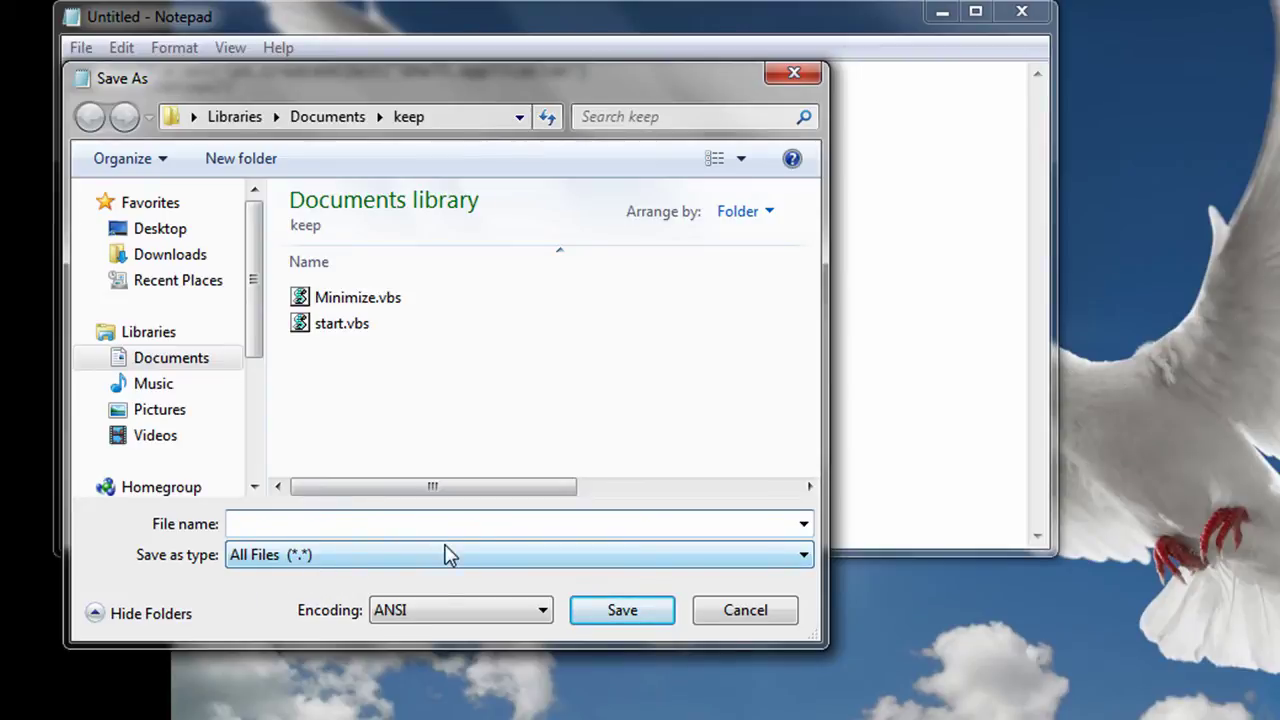
left_click(356, 298)
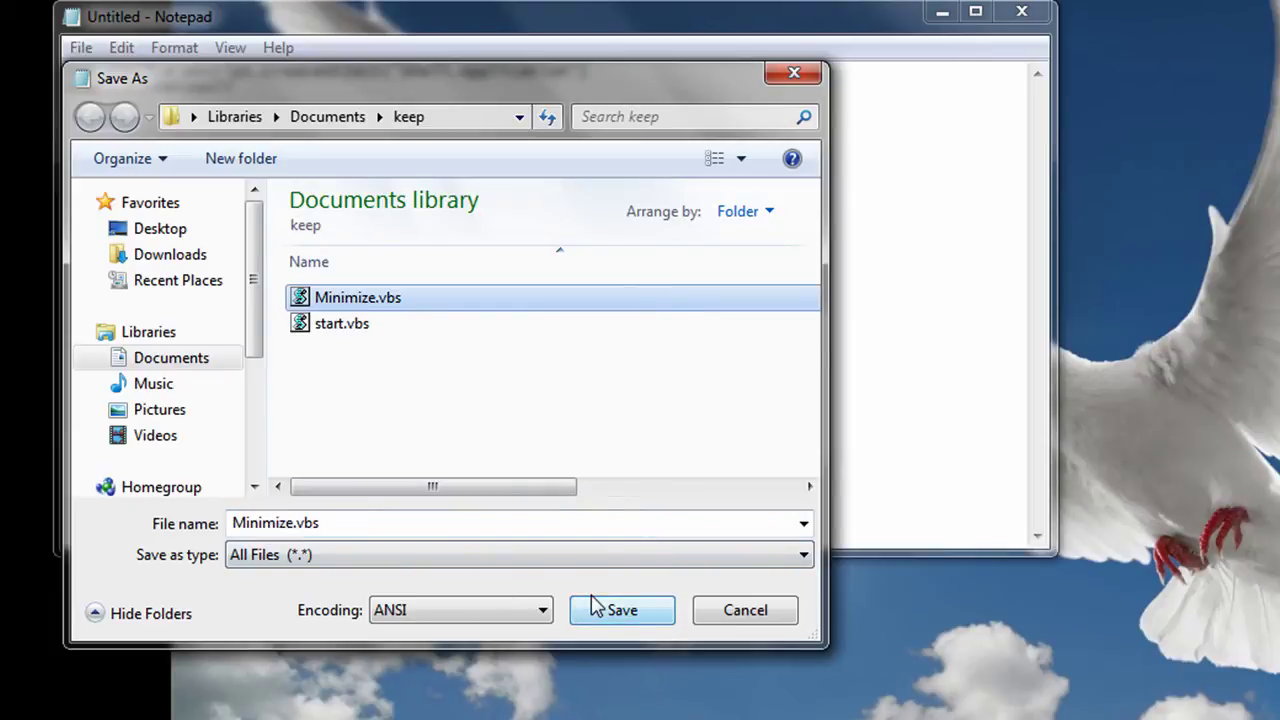
left_click(752, 612)
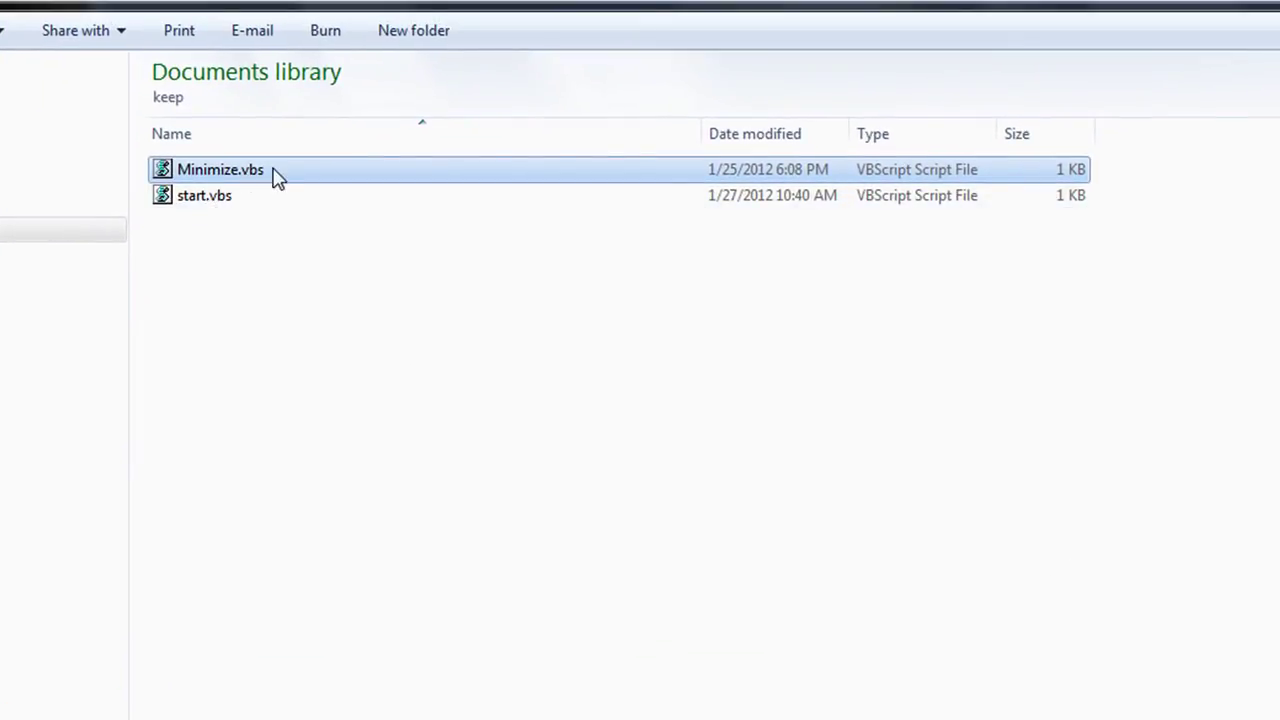
Step: Run Minimize.vbs from the keep folder to test that it minimises every window
double_click(220, 172)
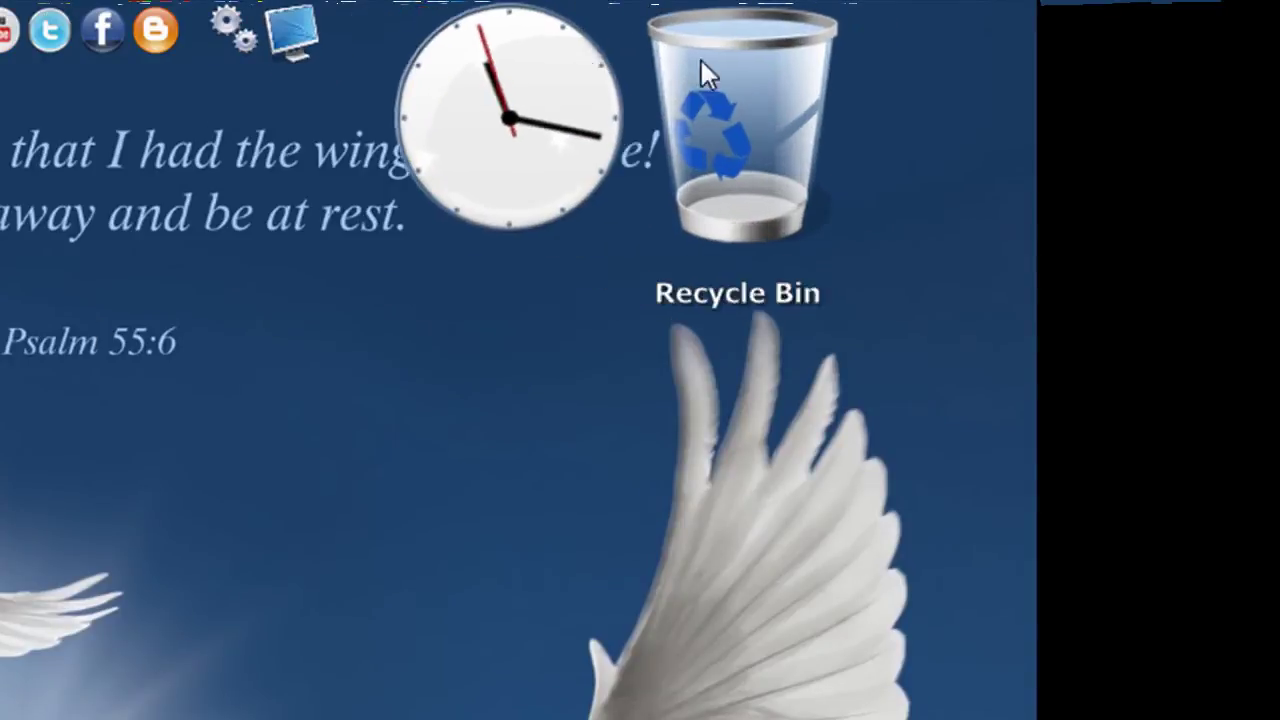
Step: Add Minimize.vbs to the dock as a file item and open its Icon Settings
right_click(691, 66)
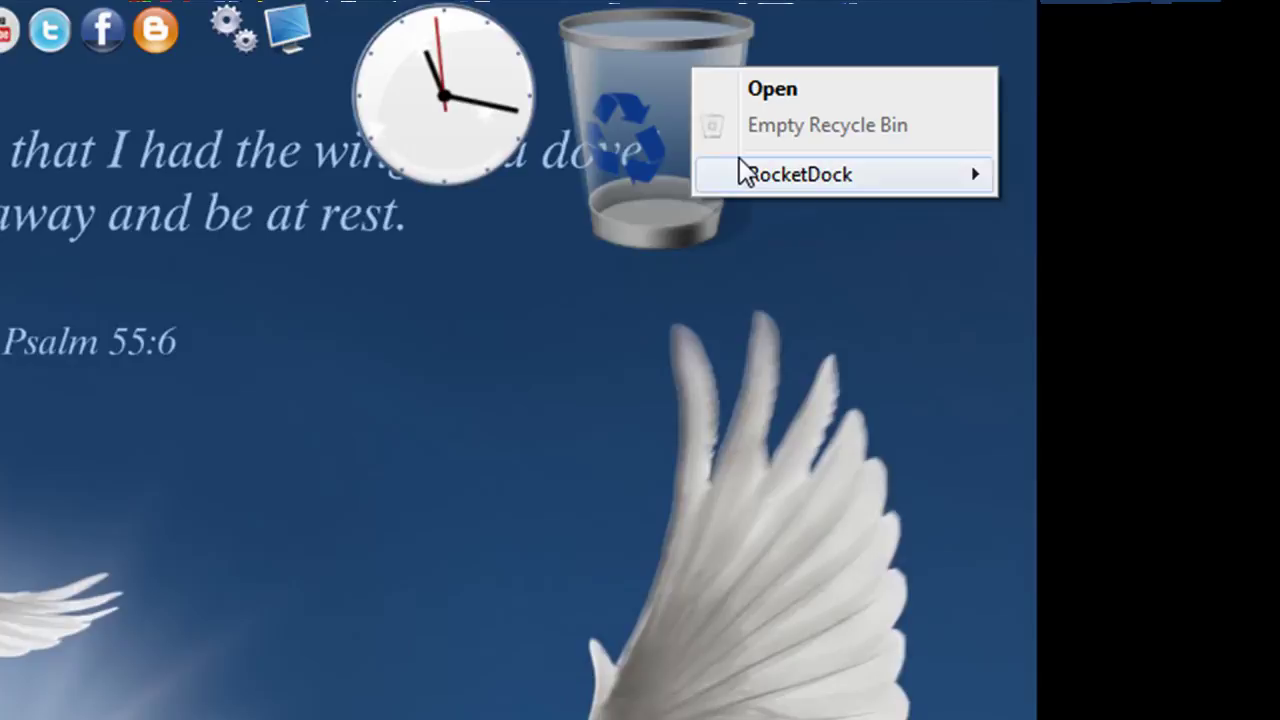
mouse_move(737, 171)
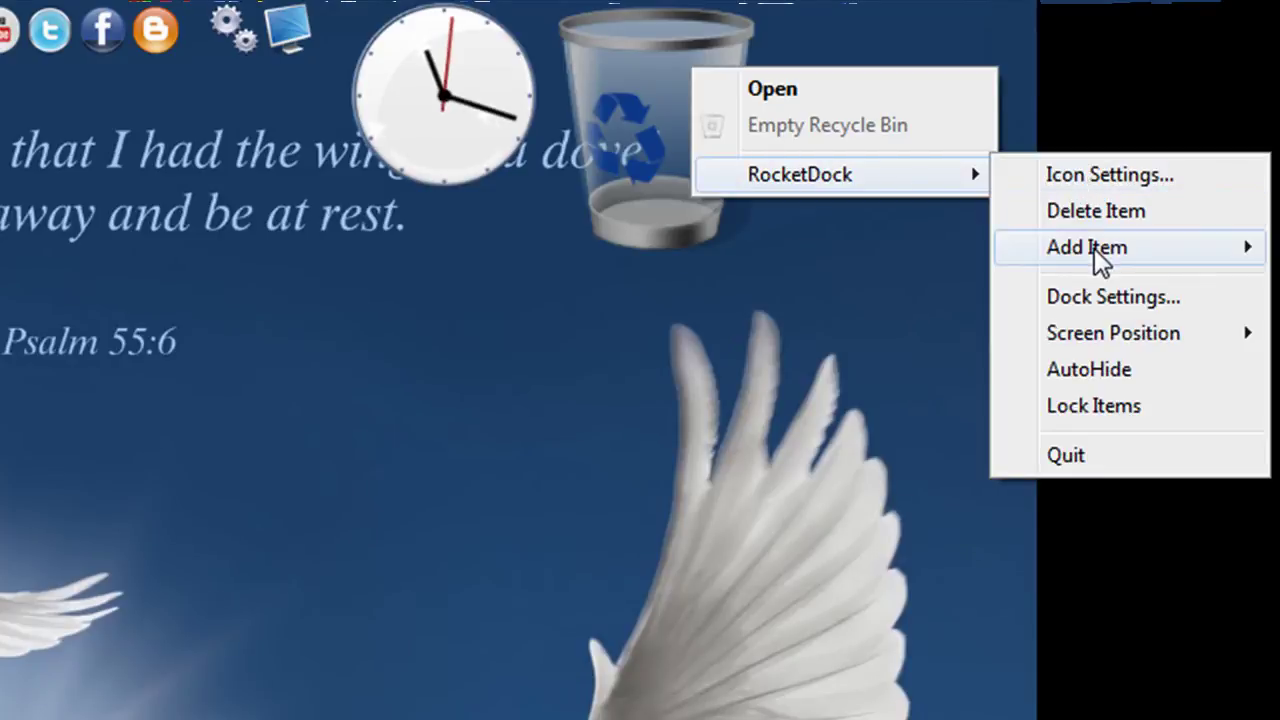
mouse_move(1094, 258)
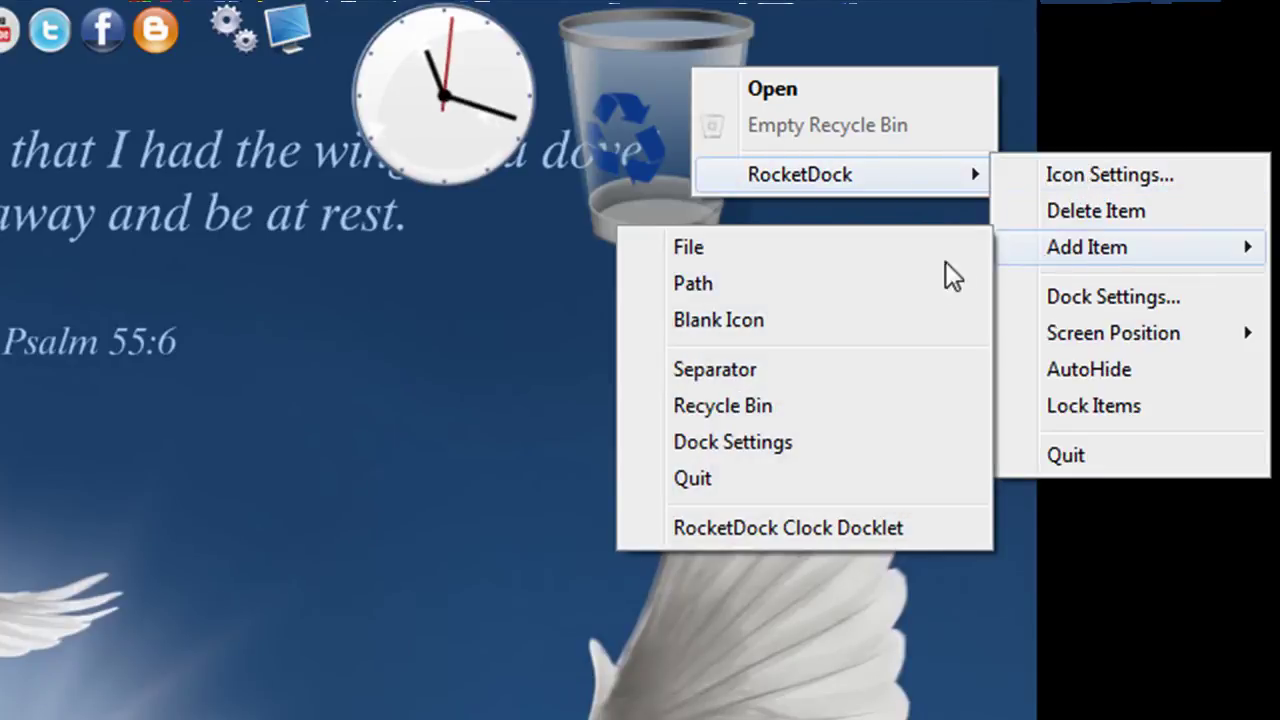
left_click(886, 260)
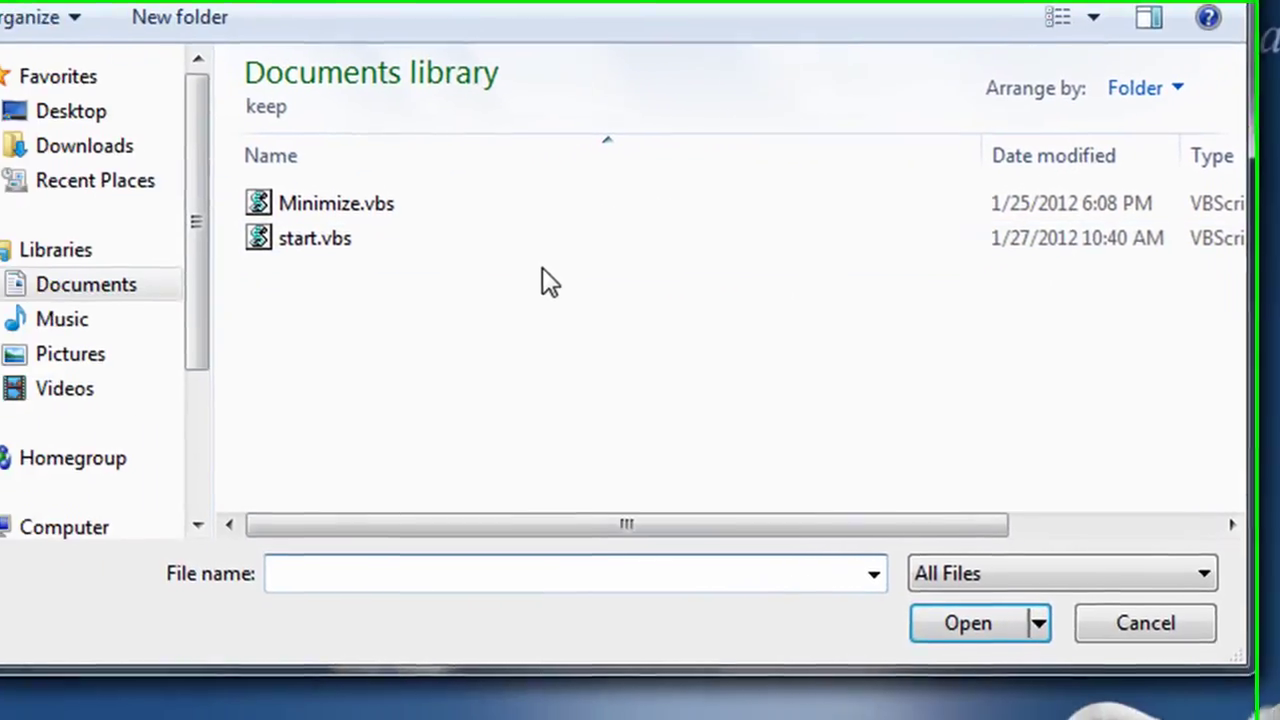
left_click(330, 210)
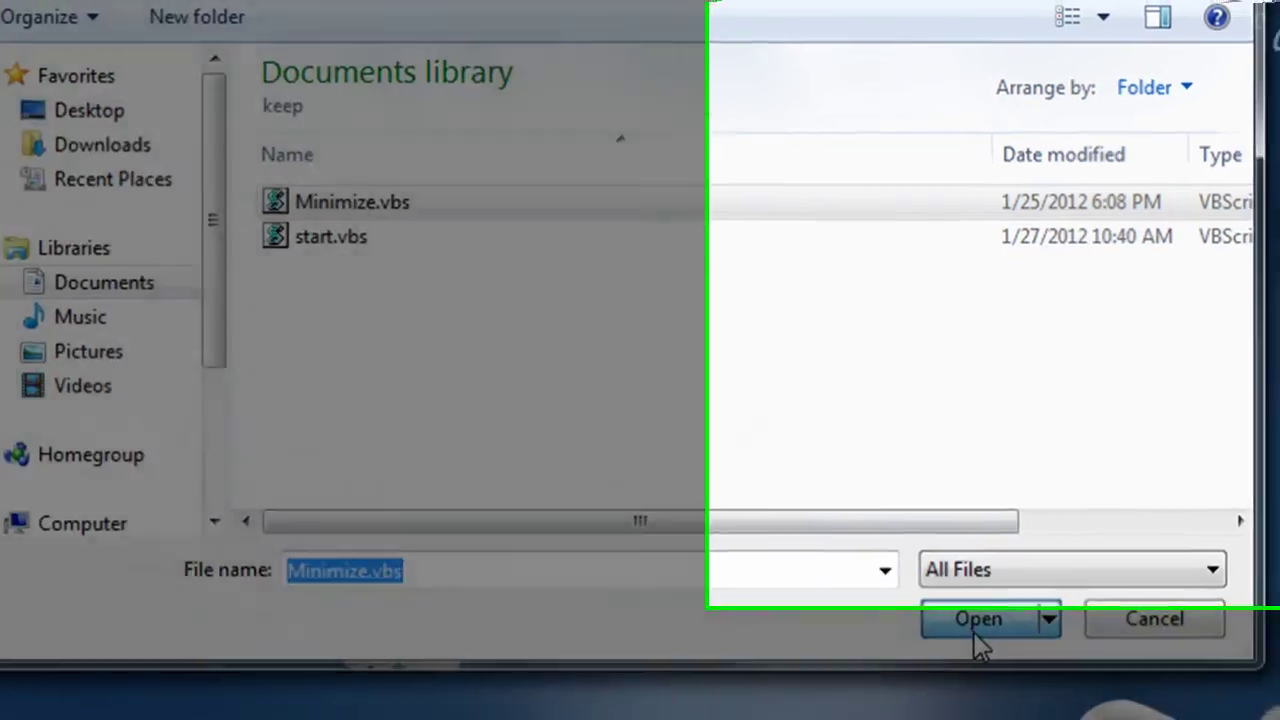
left_click(988, 626)
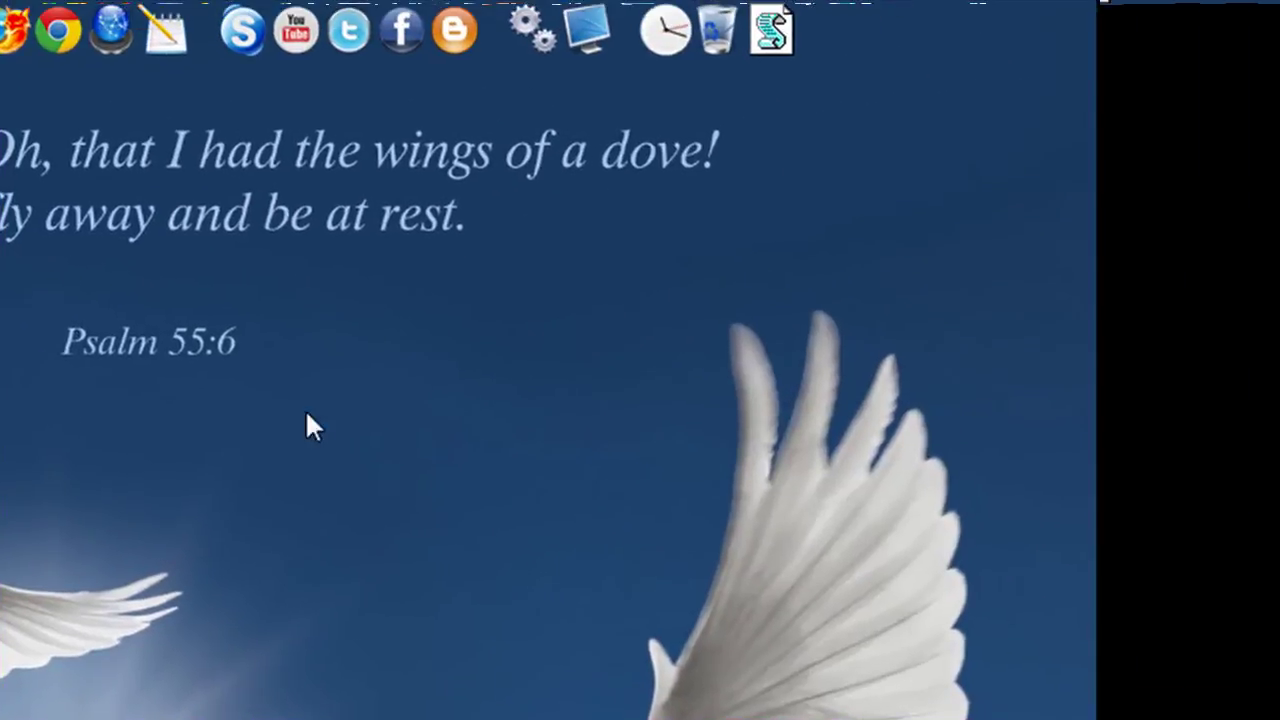
right_click(767, 89)
left_click(782, 110)
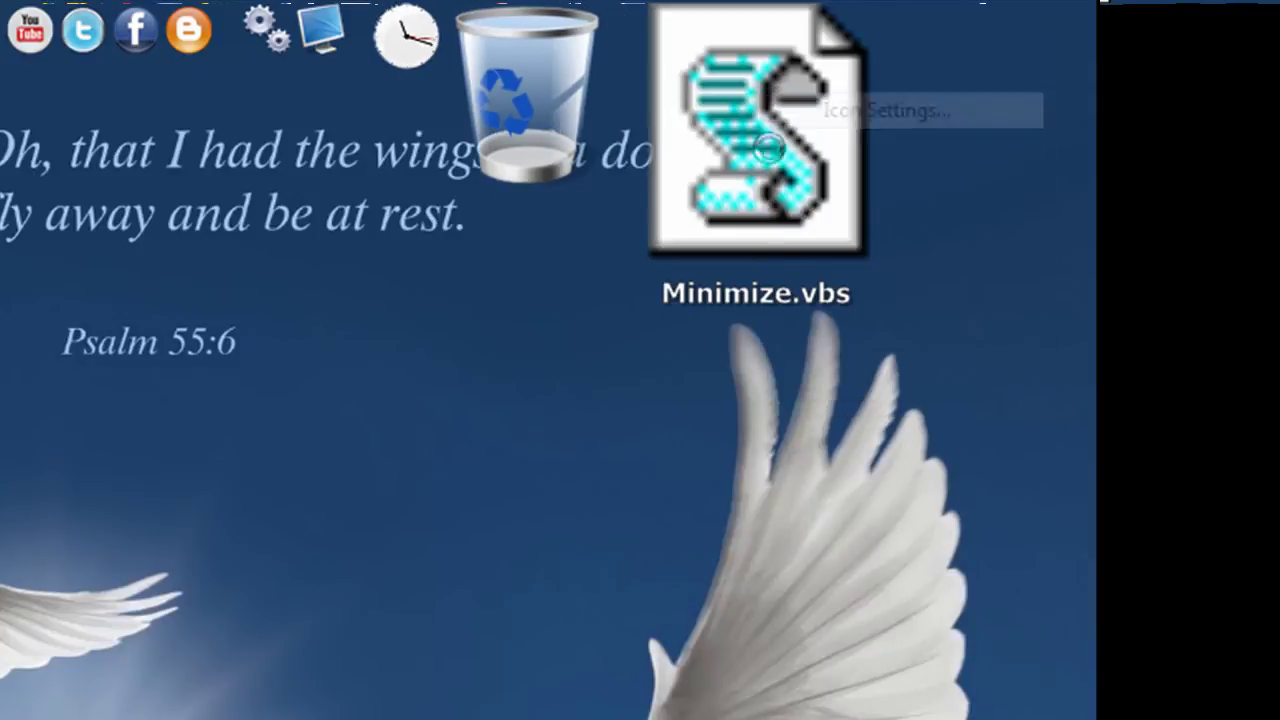
Step: Give the Minimize.vbs item the blue desktop.ico icon from C:\Icons and apply it
left_click(443, 150)
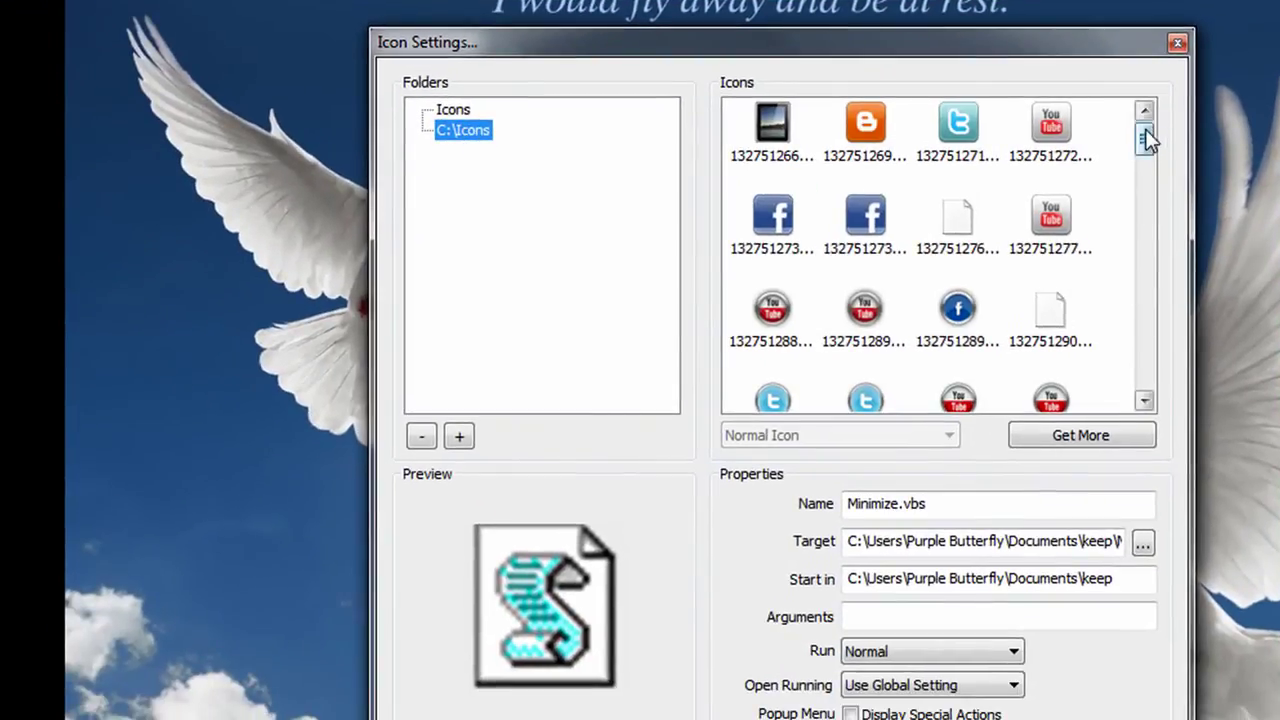
left_click_drag(1145, 130, 1162, 292)
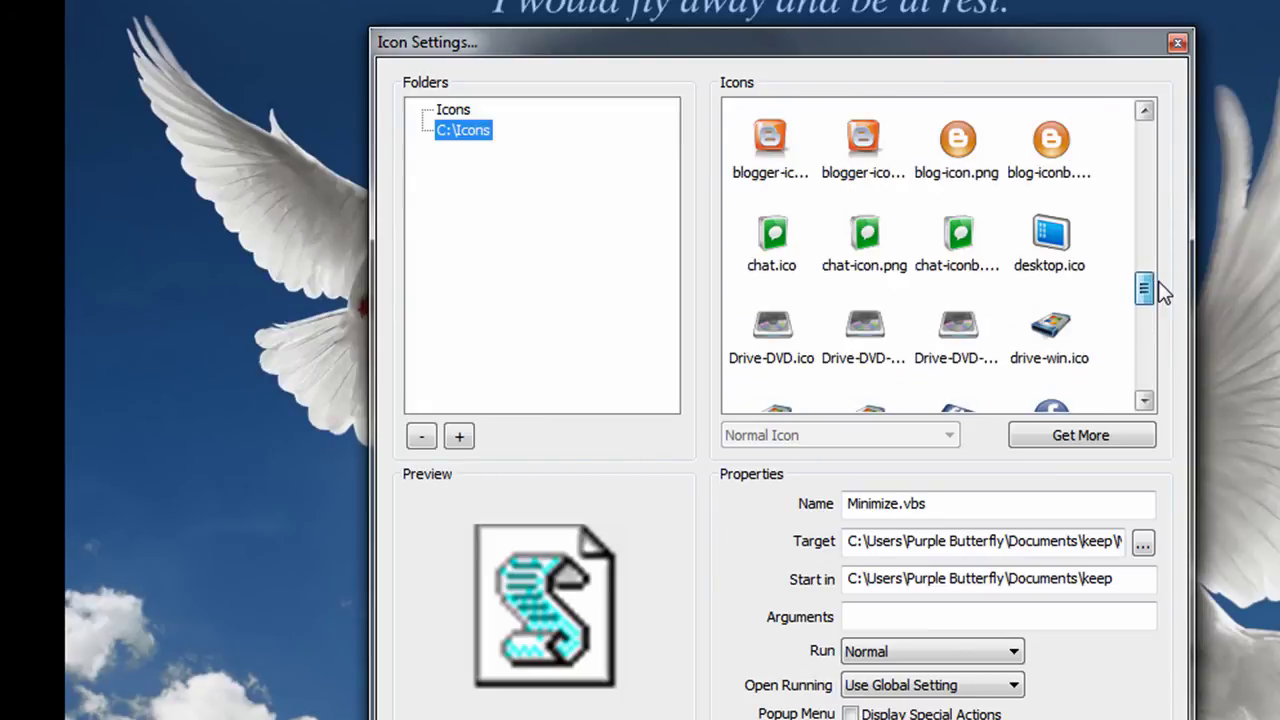
left_click(1062, 245)
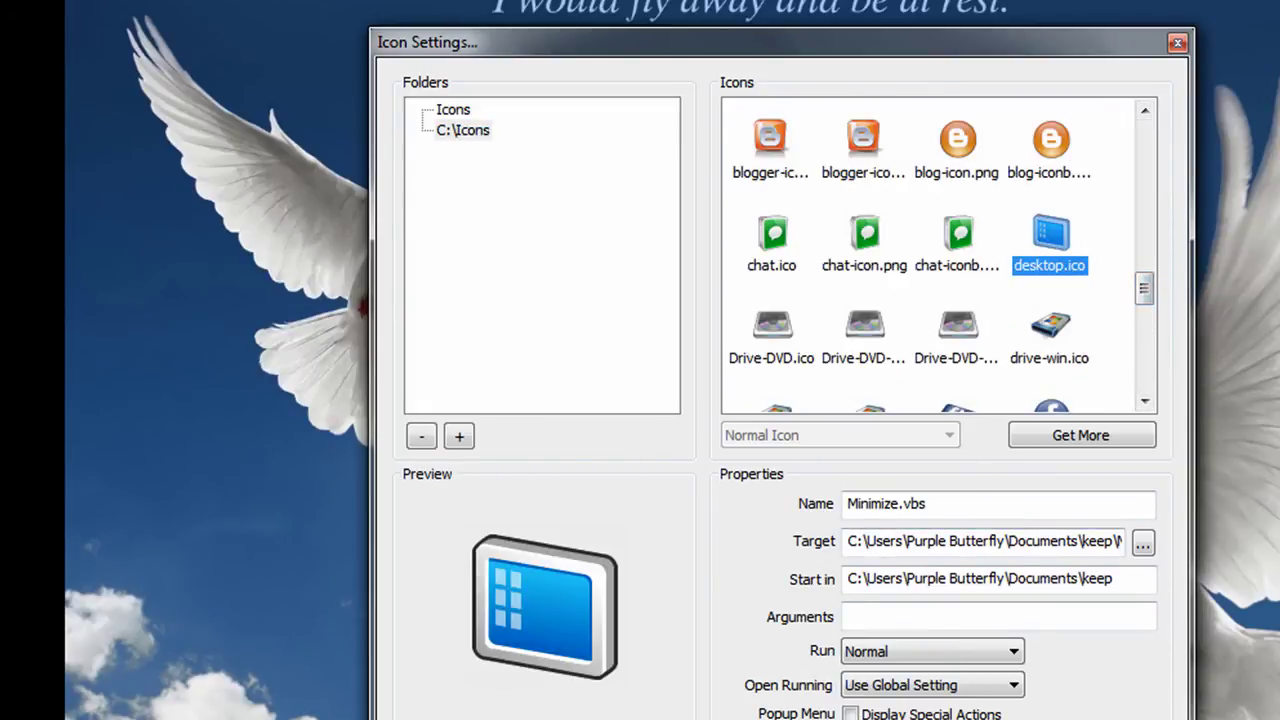
key("Return")
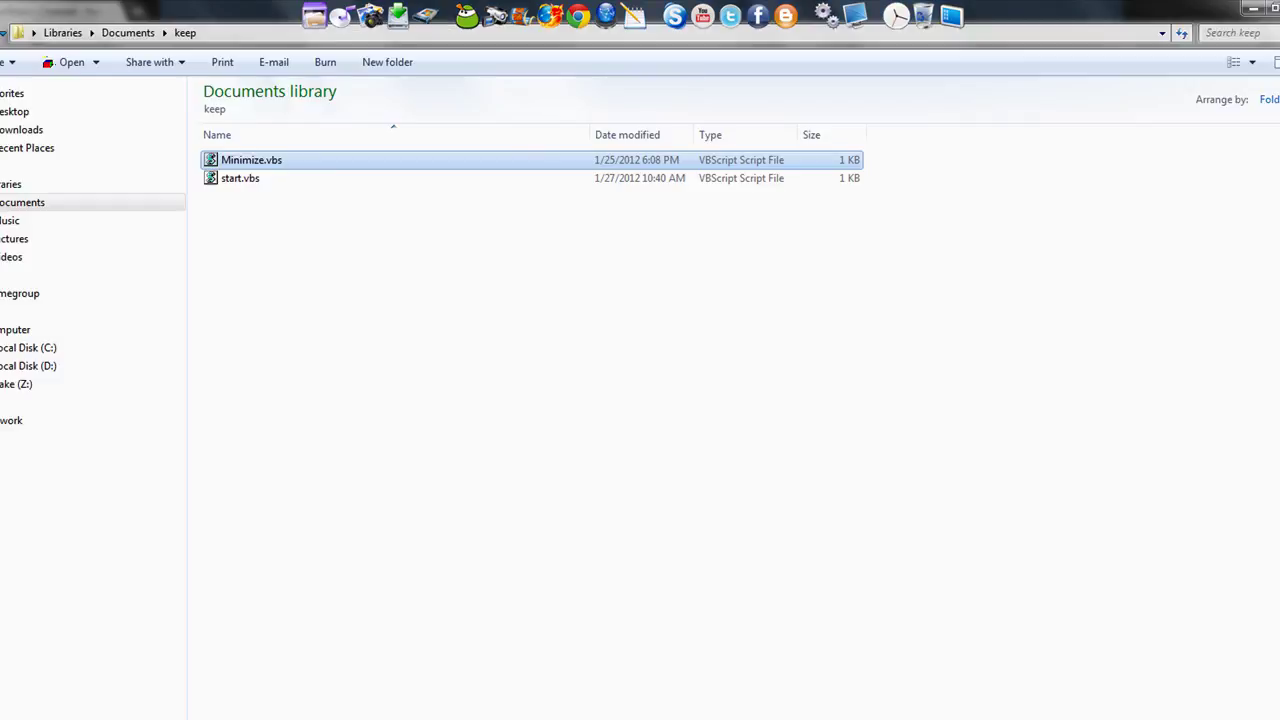
Step: Rename the blue dock item from Minimize.vbs to 'Show Desktop' in its Icon Settings
left_click_drag(760, 160, 952, 35)
left_click_drag(952, 35, 953, 40)
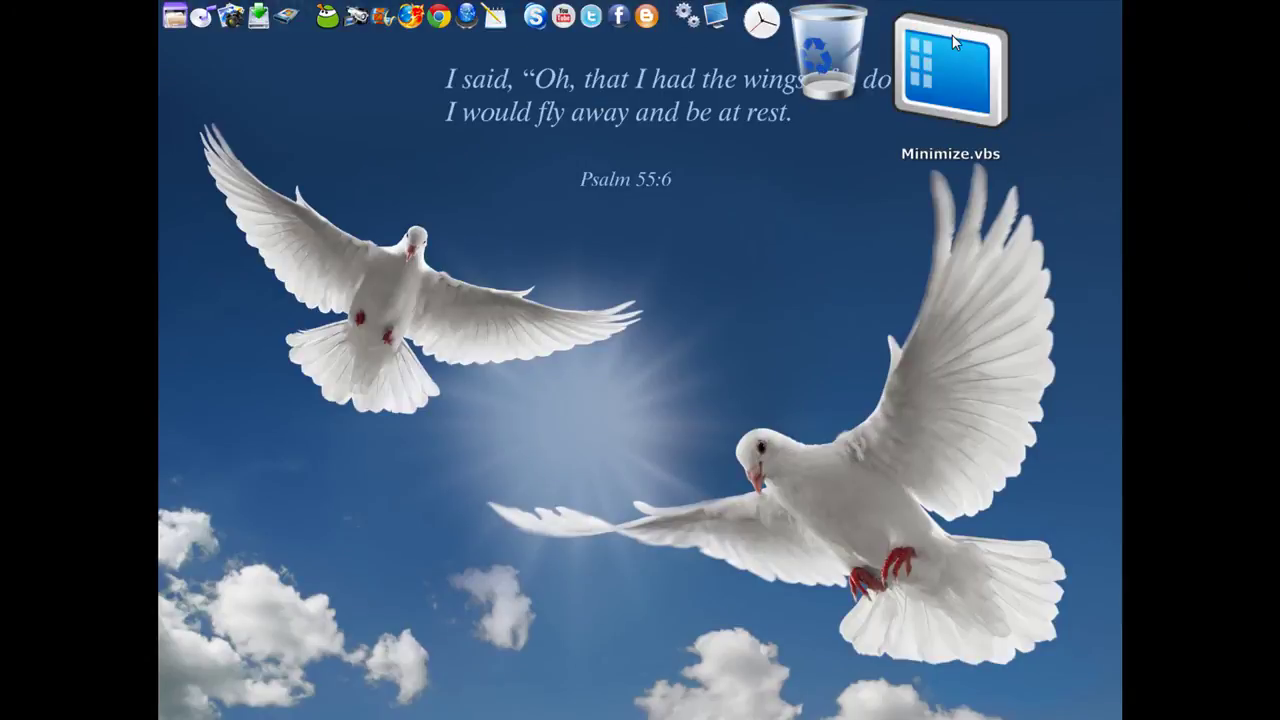
right_click(952, 35)
left_click(1010, 45)
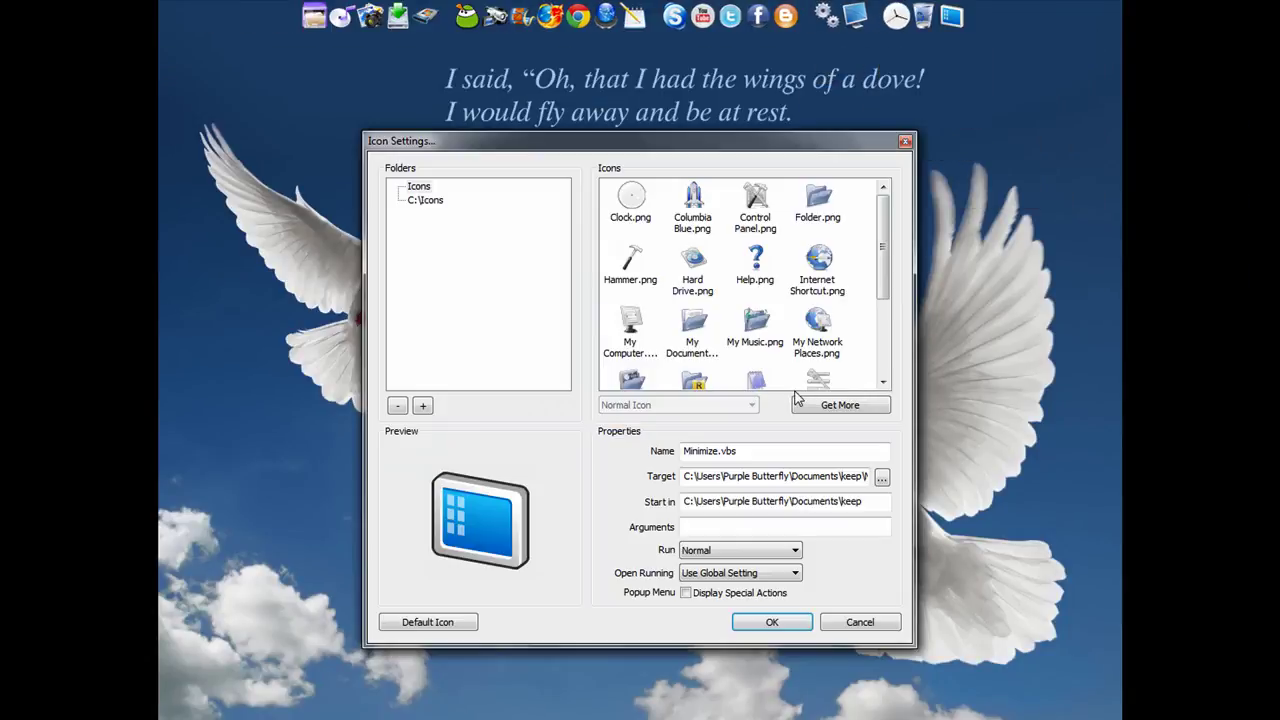
left_click_drag(760, 451, 580, 471)
type("Show Desktop")
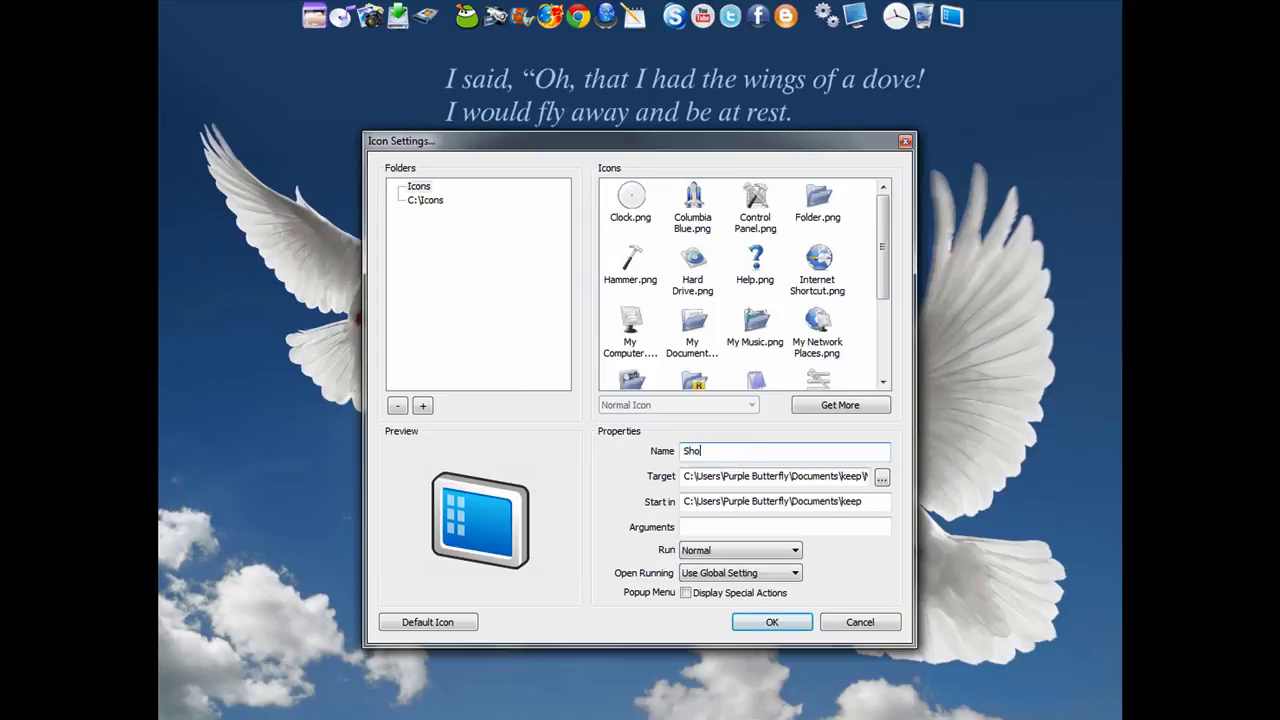
left_click(807, 624)
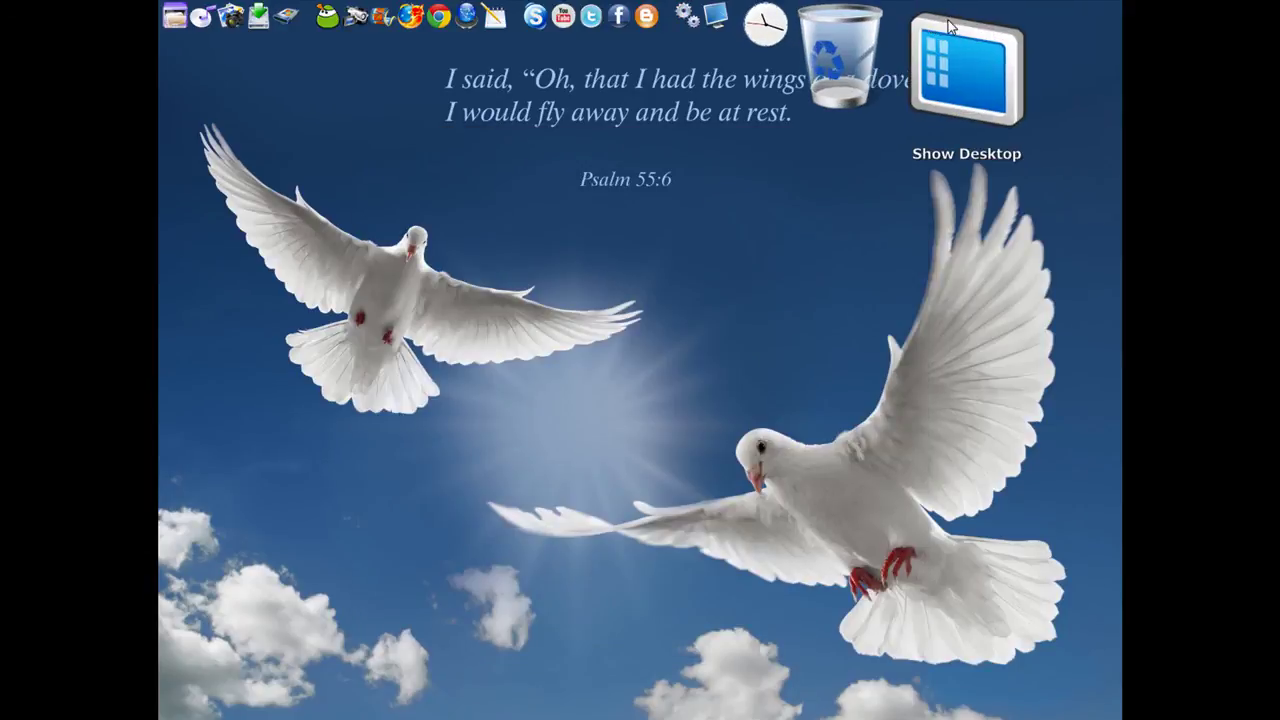